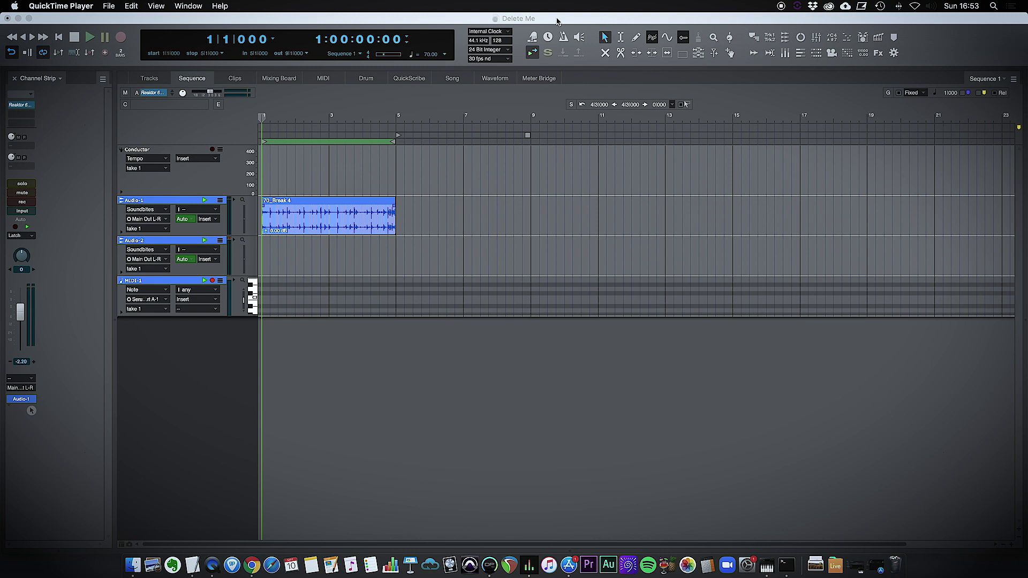
Step: Play the loop through Audio-1's Reaktor 6 MFX insert with bypass off and lower the output Mix to 0.76
left_click(186, 199)
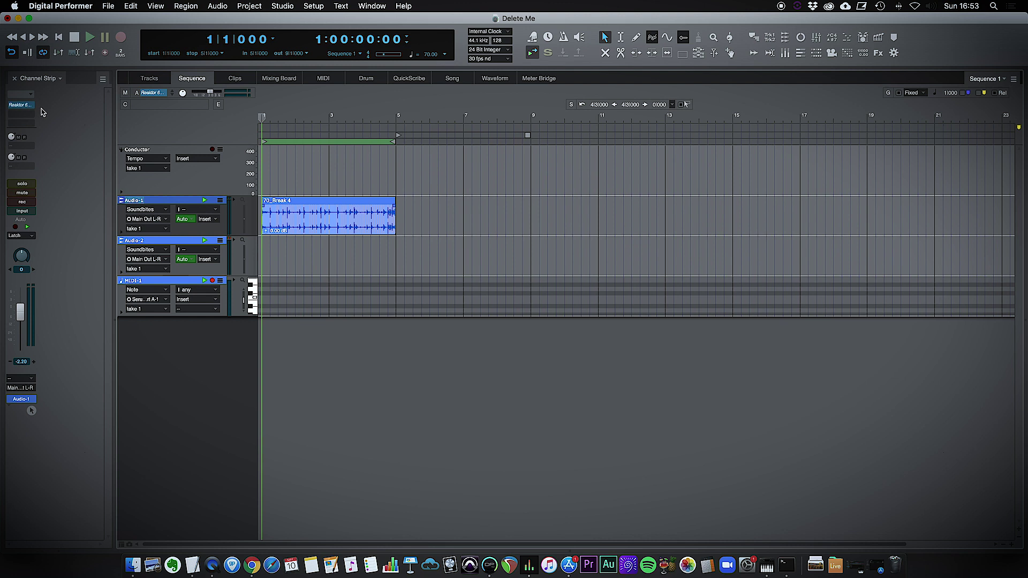
key("space")
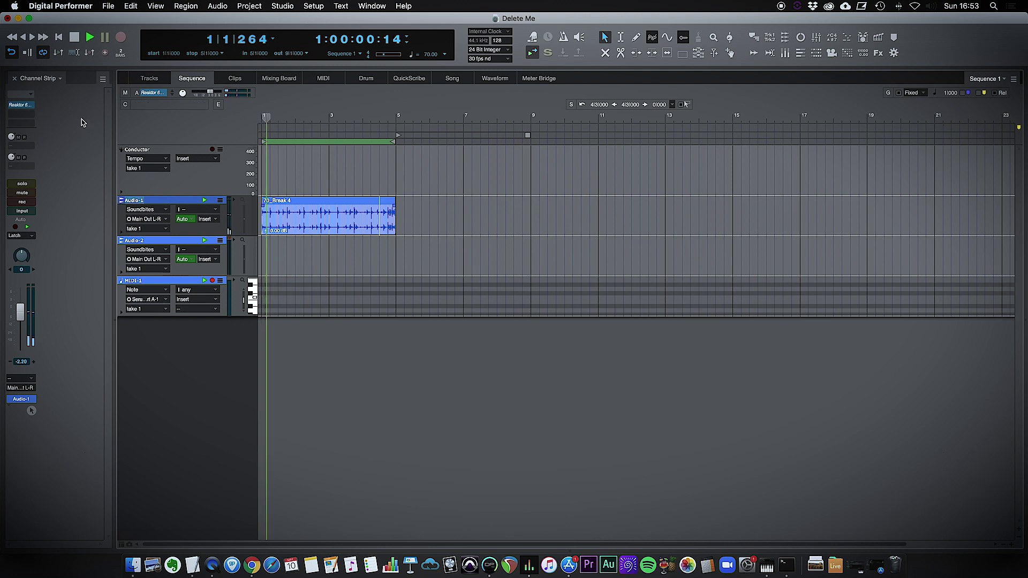
double_click(21, 105)
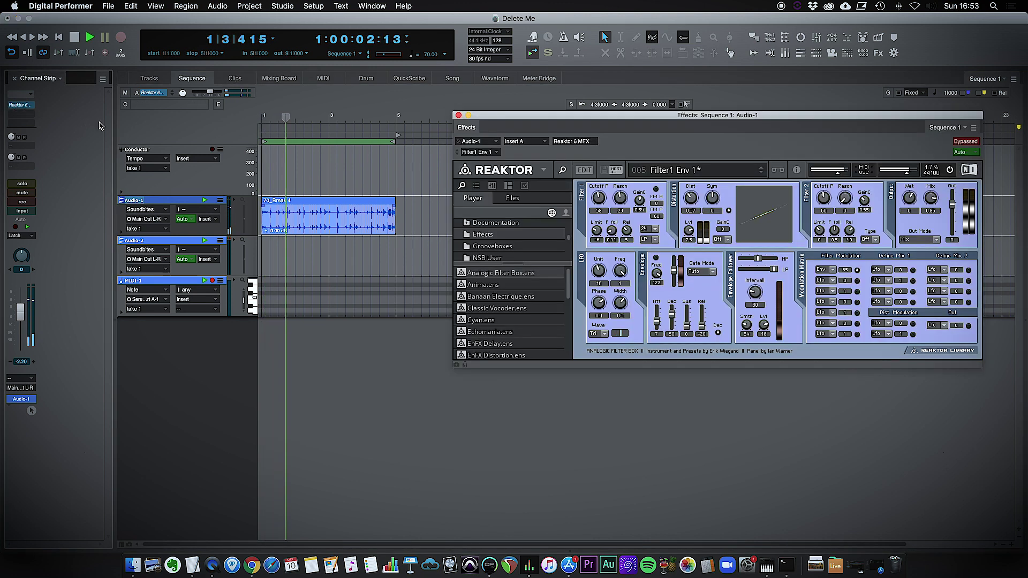
left_click(831, 118)
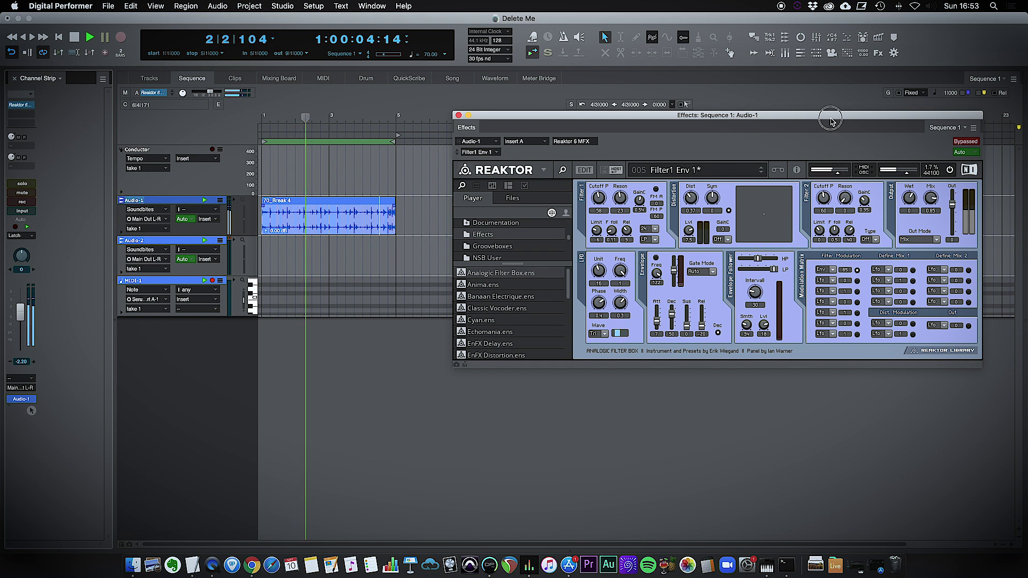
left_click_drag(831, 119, 827, 176)
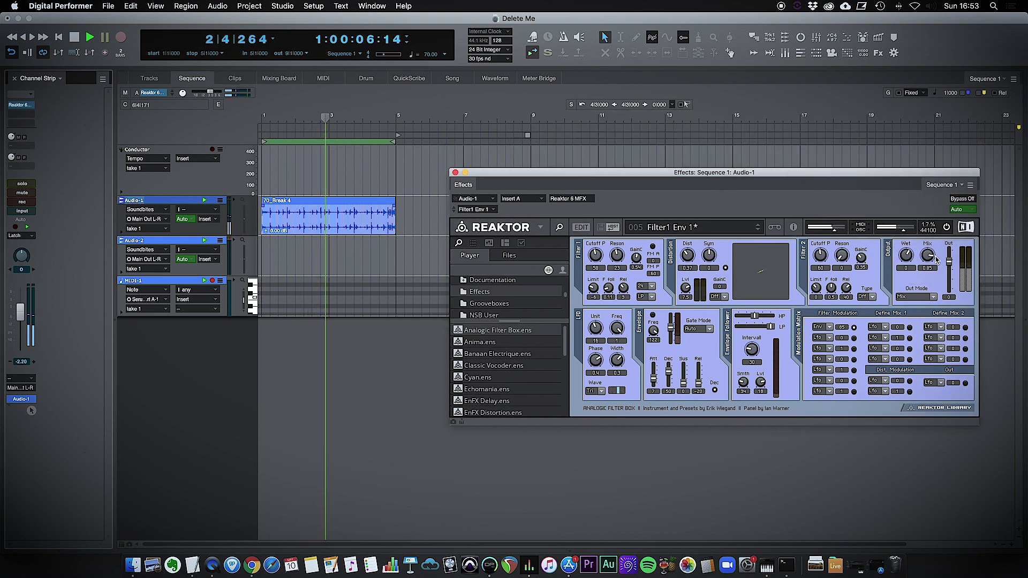
left_click_drag(929, 256, 929, 269)
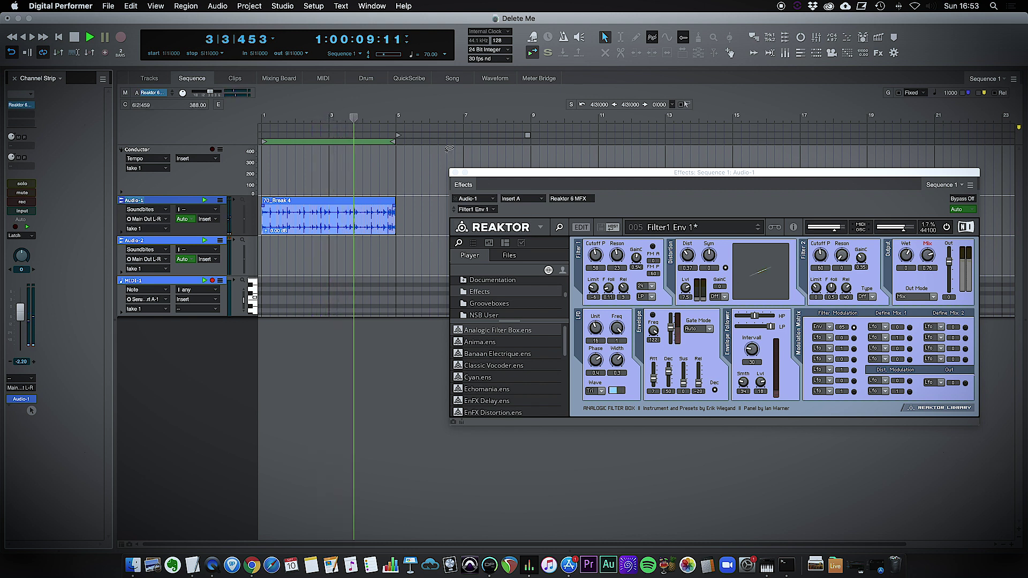
key("space")
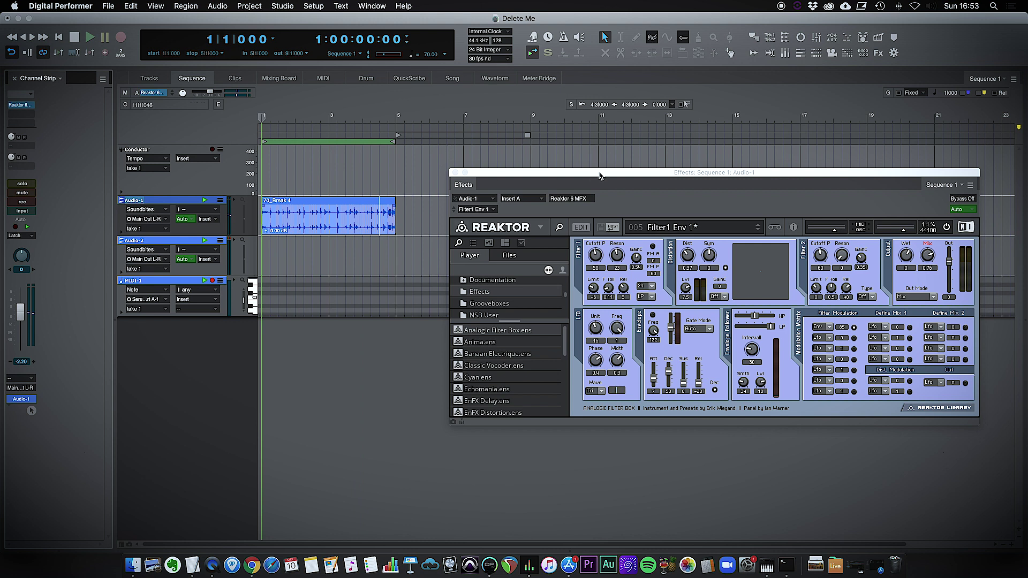
Step: Move the 70_Break 4 soundbite to Audio-2 and play it through SerumFX, setting the distortion filter to about 4332 and 1.8
left_click_drag(600, 176, 624, 247)
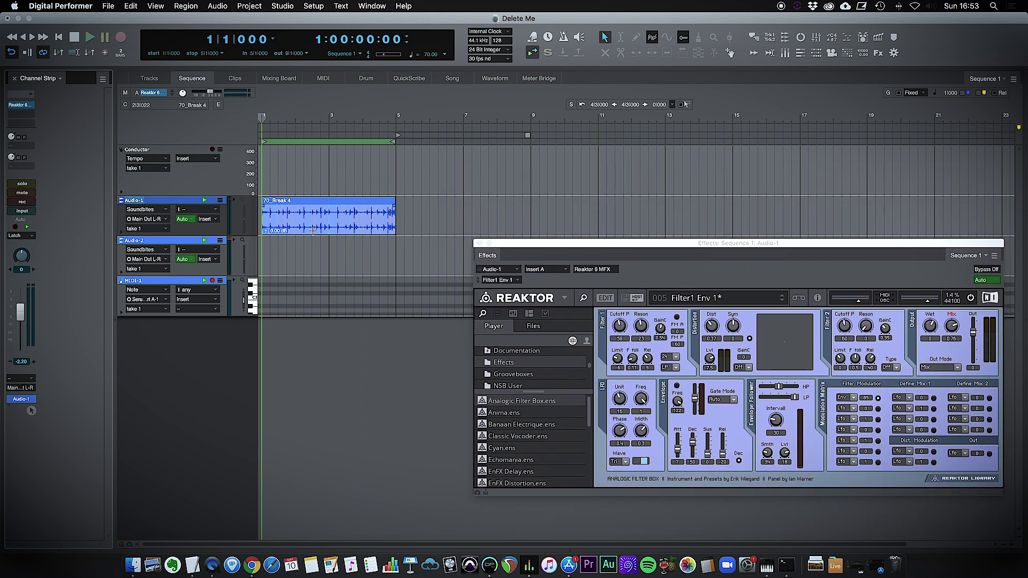
left_click_drag(325, 203, 256, 253)
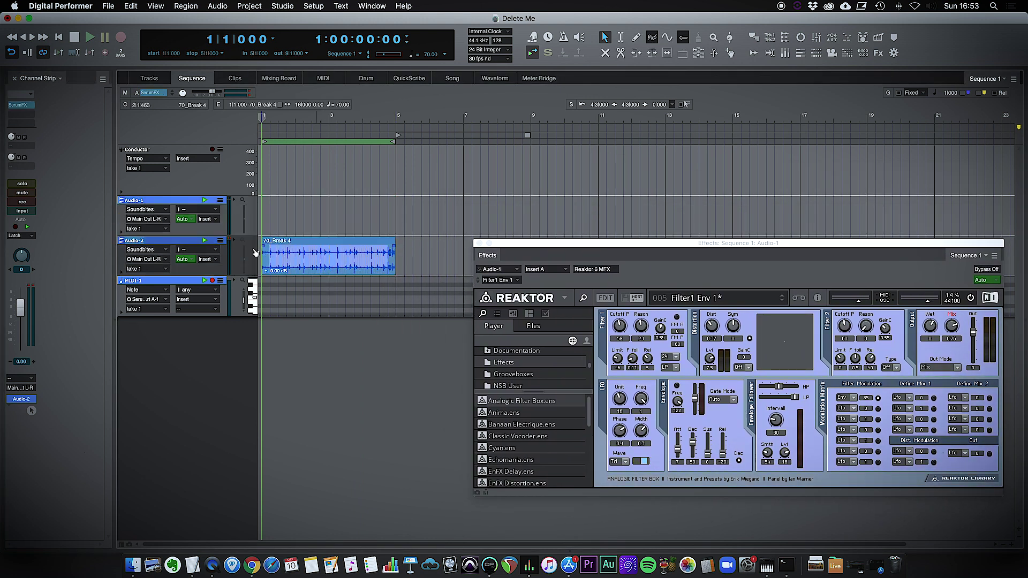
left_click(21, 106)
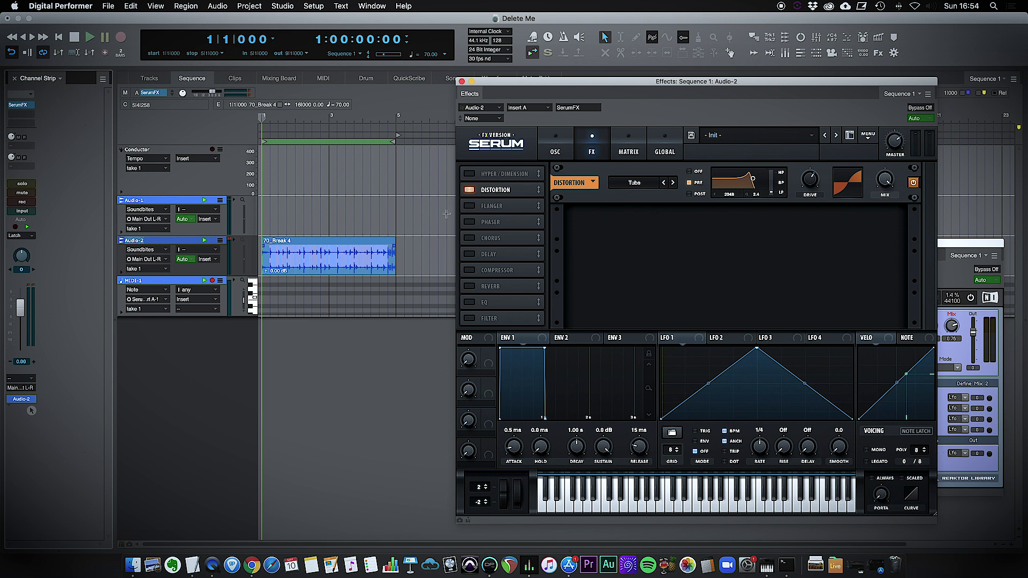
key("space")
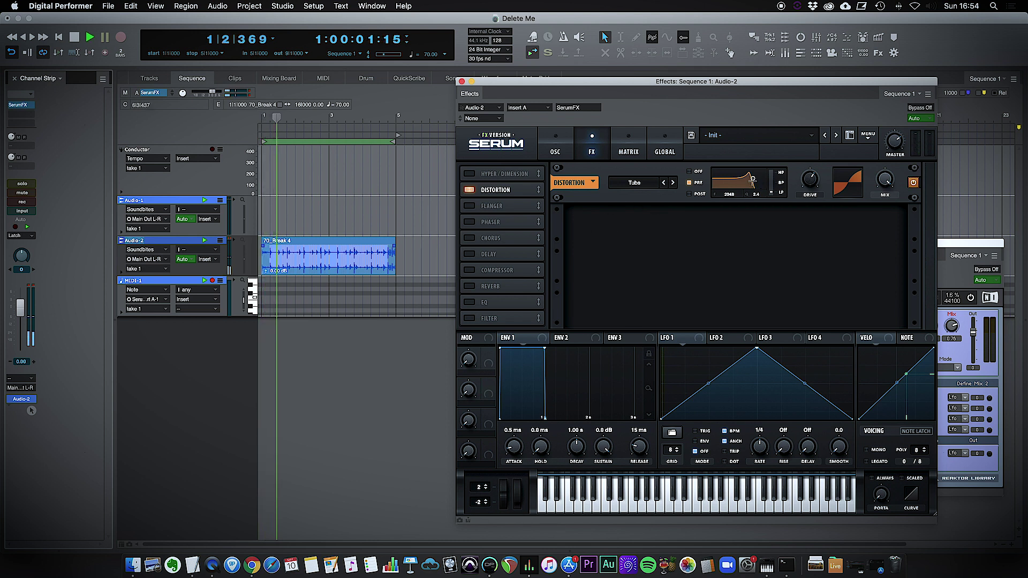
left_click_drag(752, 179, 759, 181)
mouse_move(811, 166)
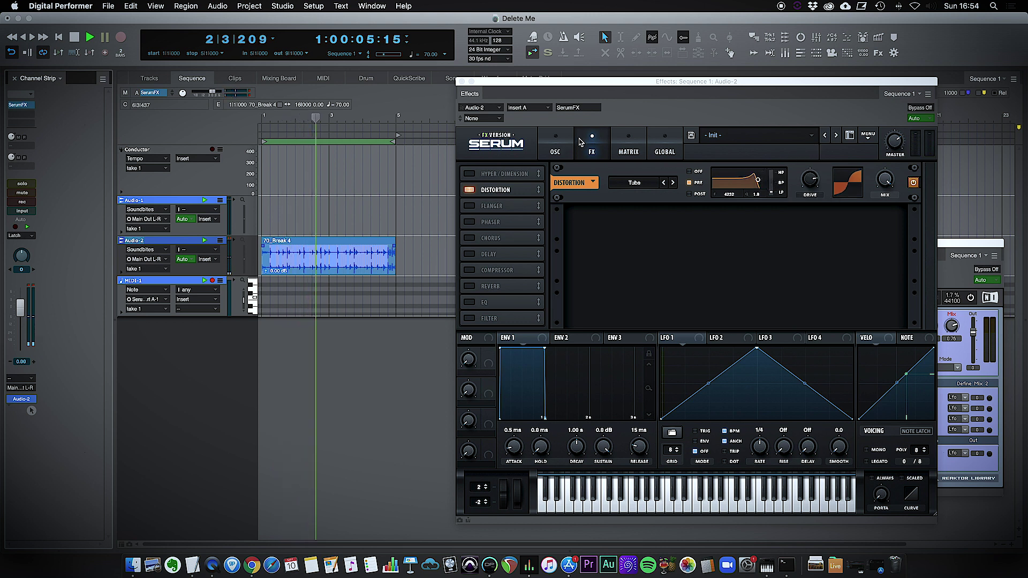
Step: Show SerumFX's oscillator page and audition its synth over the loop by playing notes through the MIDI-1 track
left_click(556, 147)
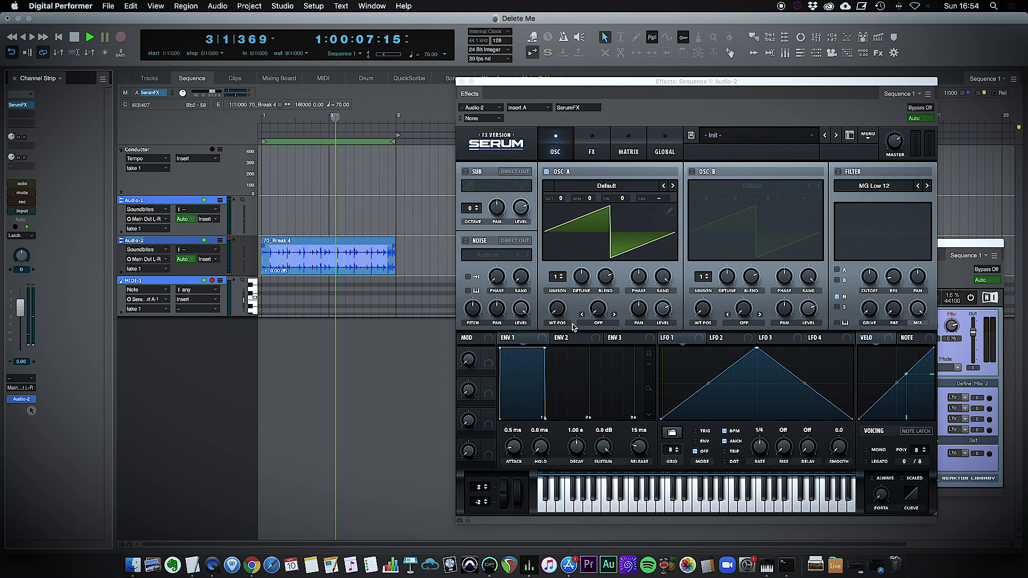
left_click(191, 288)
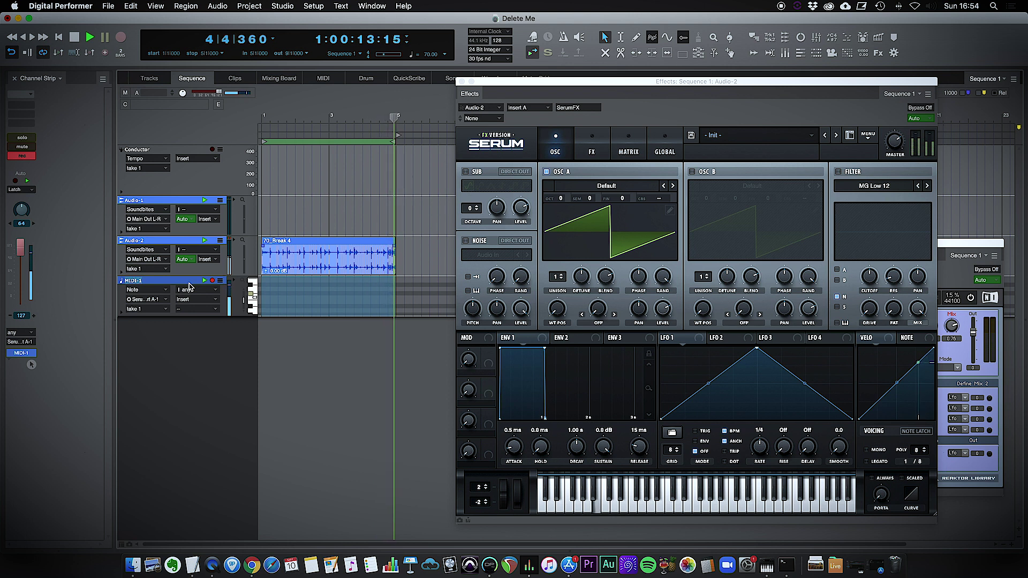
key("space")
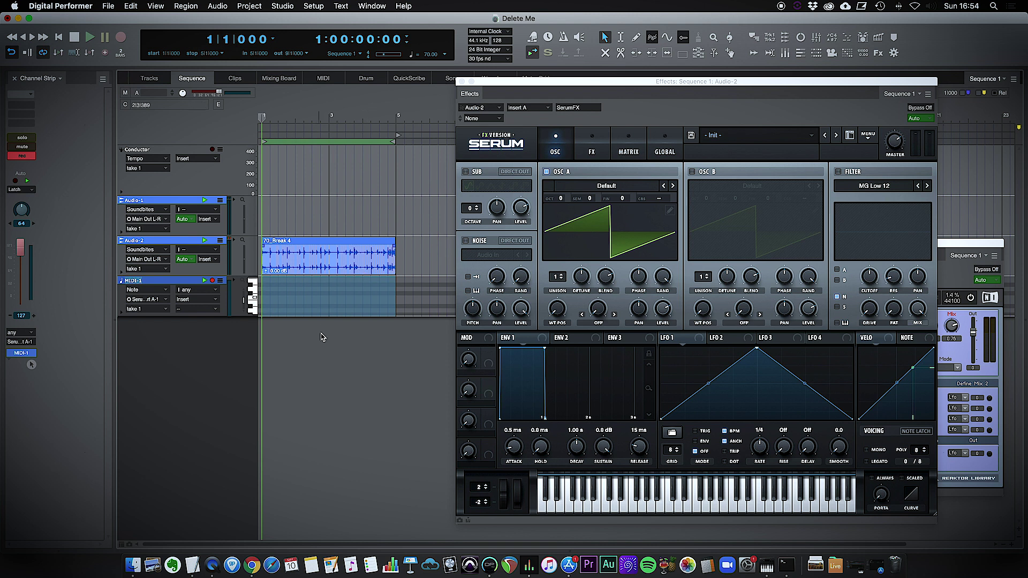
left_click(325, 339)
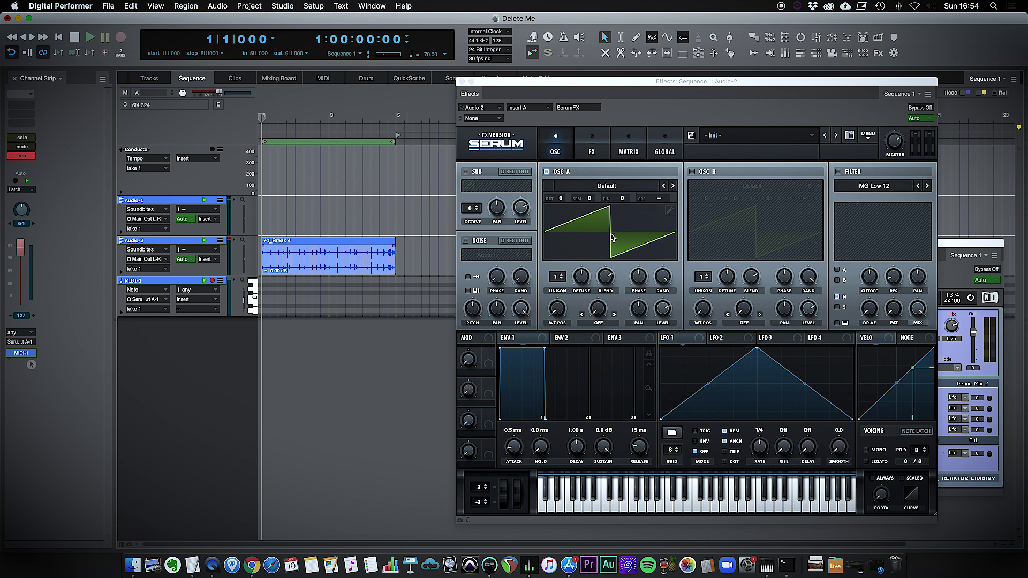
Step: Return SerumFX to its effects page and close both the SerumFX and Reaktor effects windows
left_click(596, 139)
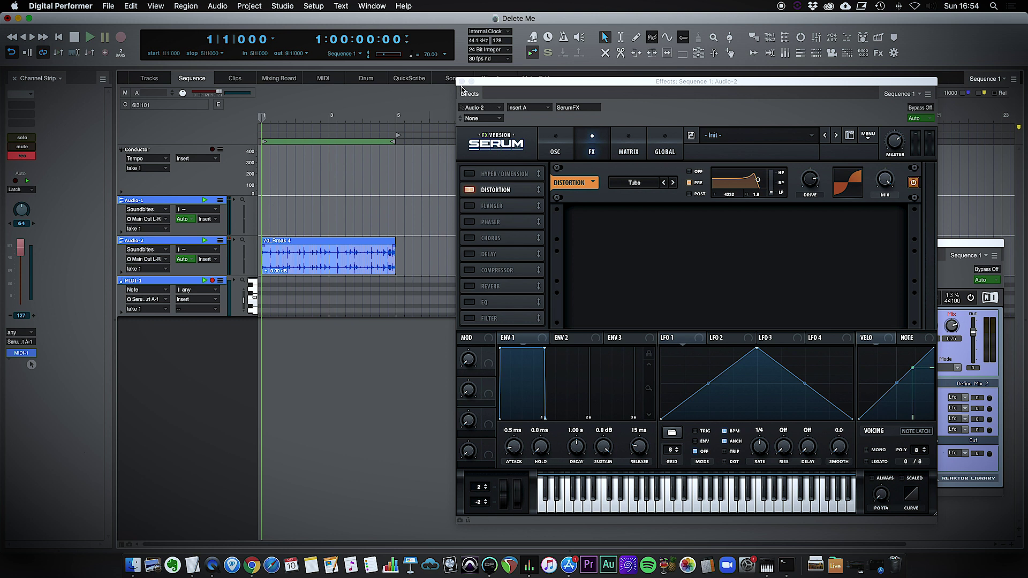
left_click(462, 81)
left_click(479, 244)
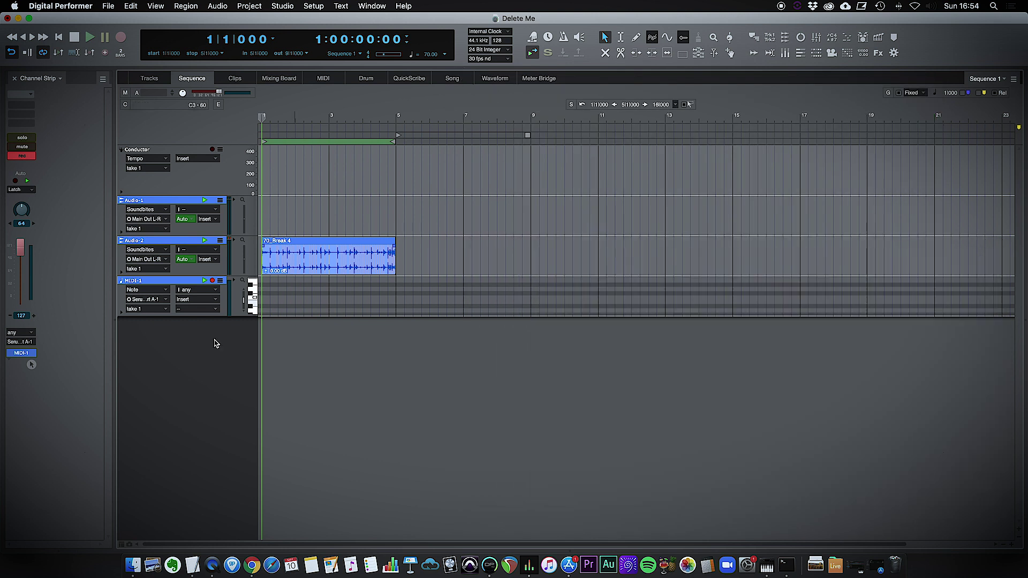
Step: Add a new stereo audio track to the sequence
left_click(249, 6)
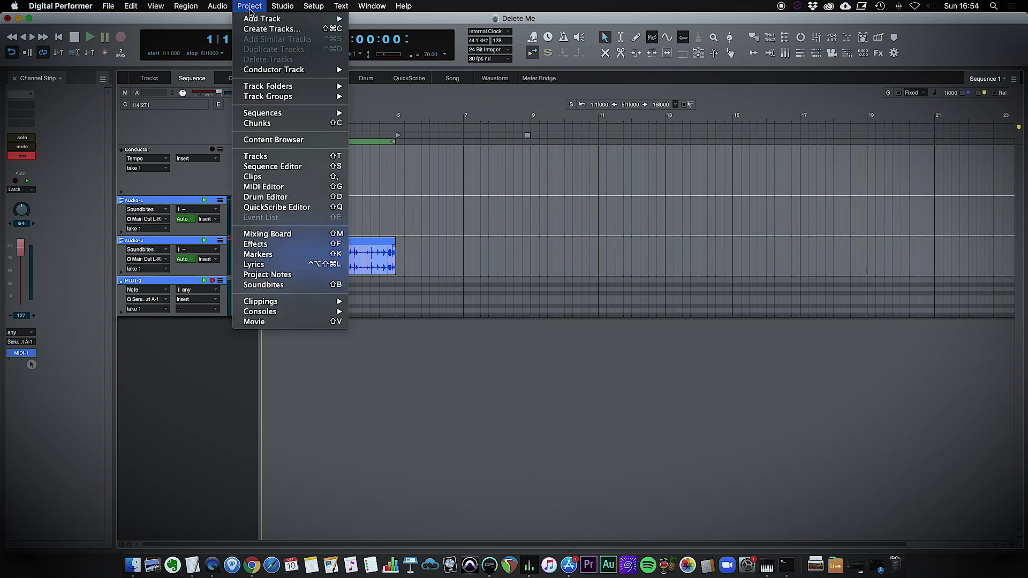
mouse_move(249, 20)
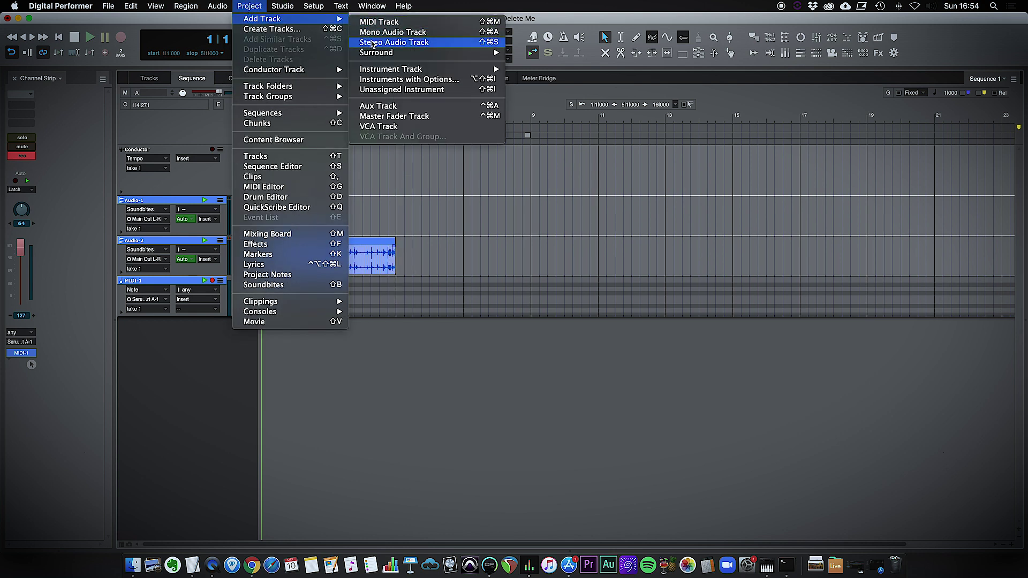
left_click(373, 42)
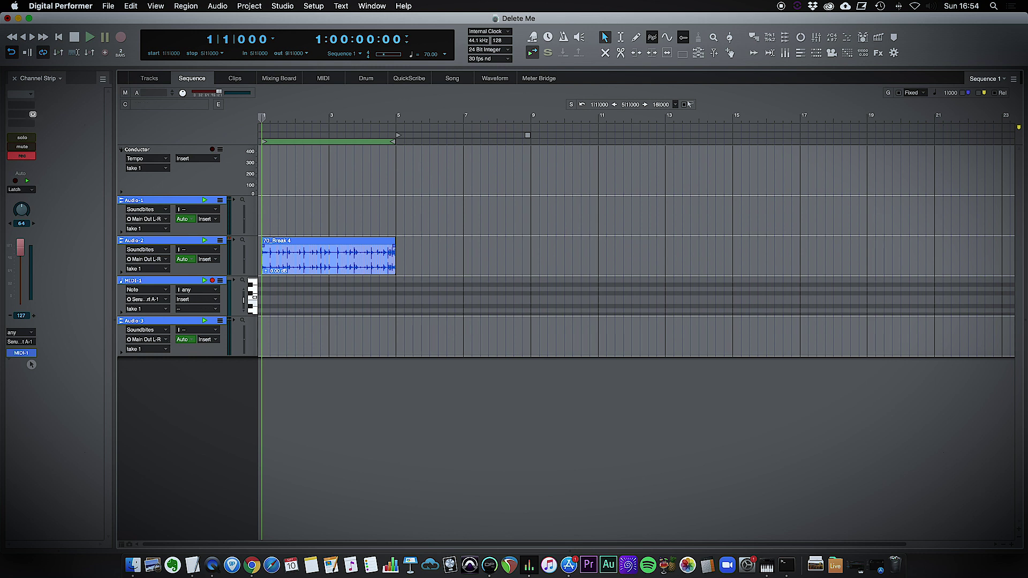
Step: Load Native Instruments' Reaktor 6 MFX into insert A of the Audio-3 track
left_click(33, 106)
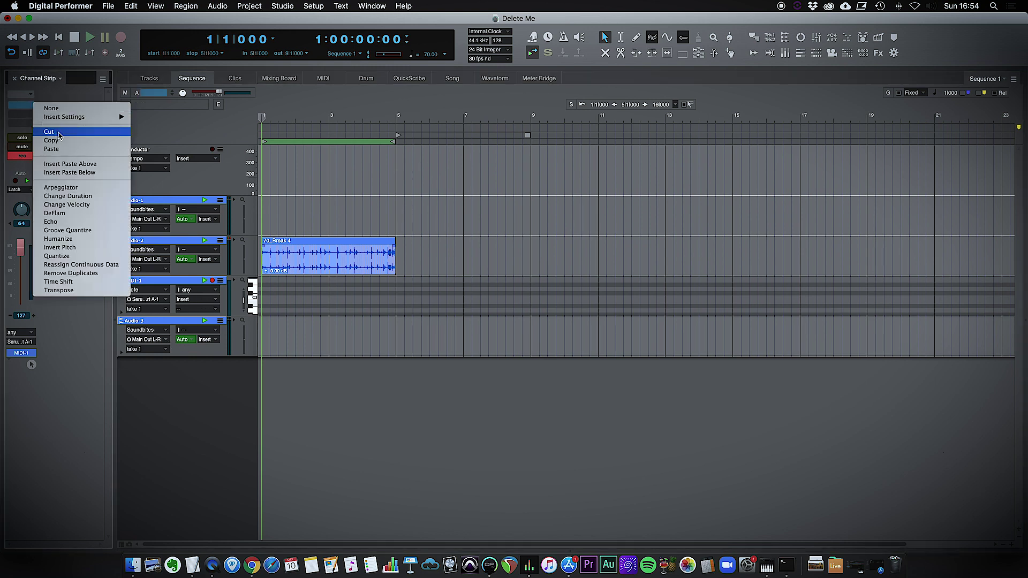
left_click(329, 406)
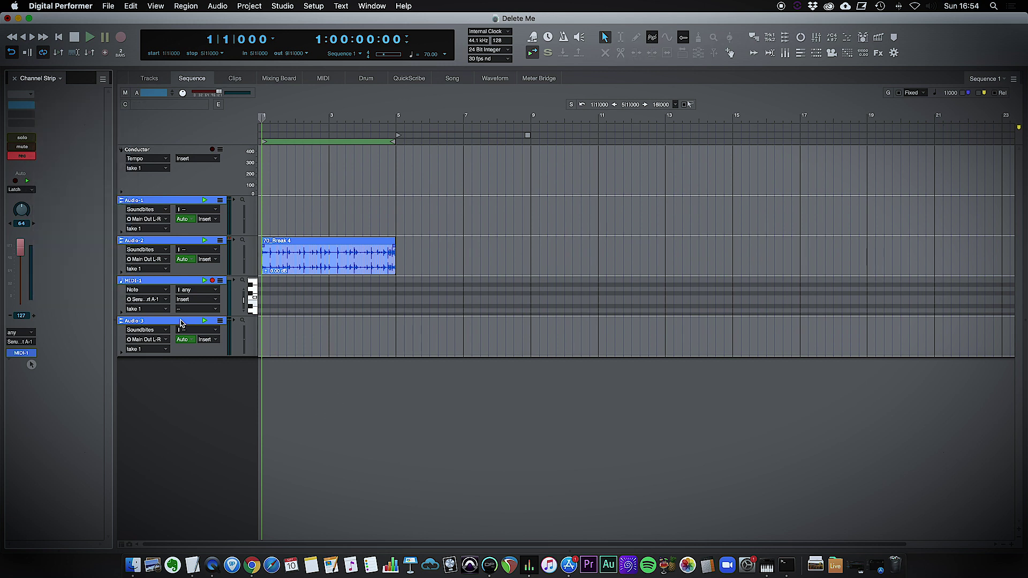
left_click(181, 322)
key("ctrl+alt+a")
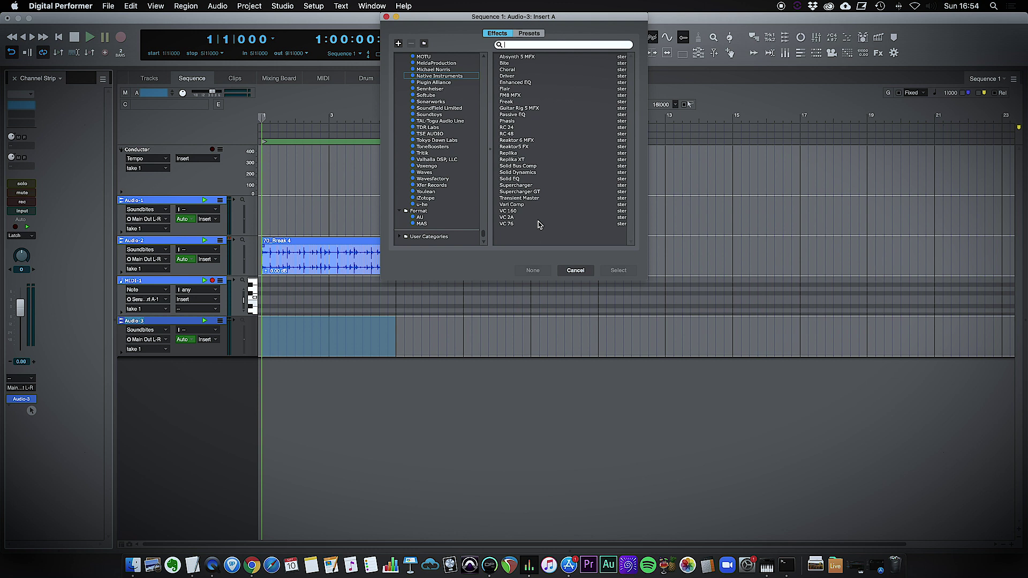
left_click(515, 141)
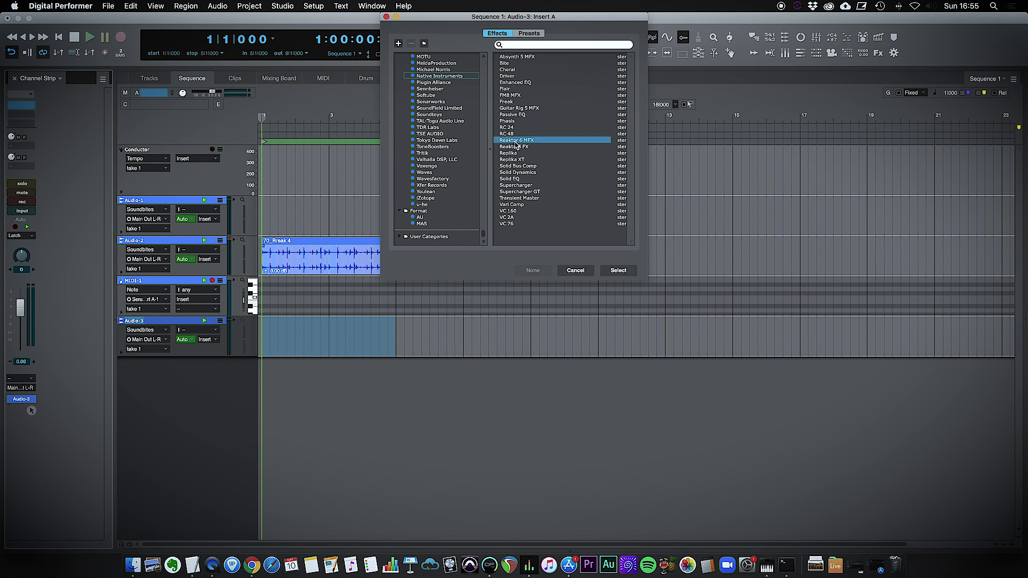
left_click(619, 270)
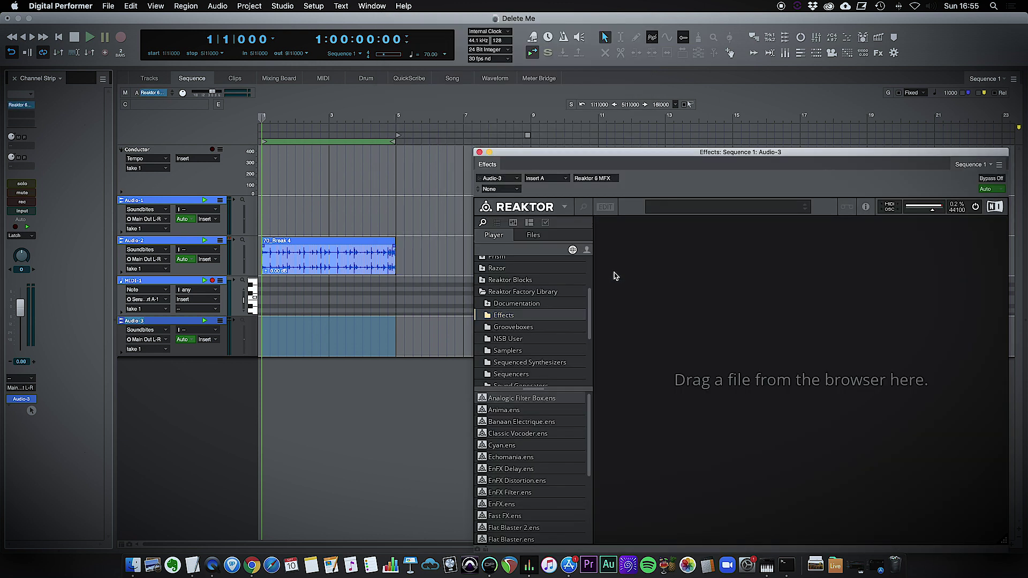
Step: Load the Space Master 2 ensemble from the Reaktor Factory Library's effects into the Reaktor rack
left_click_drag(701, 152, 572, 113)
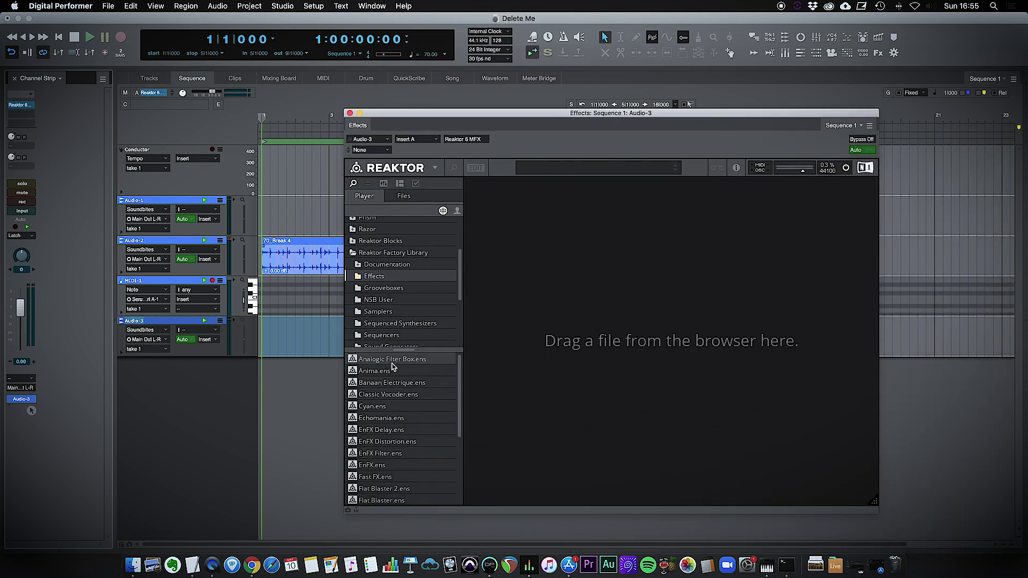
left_click(388, 274)
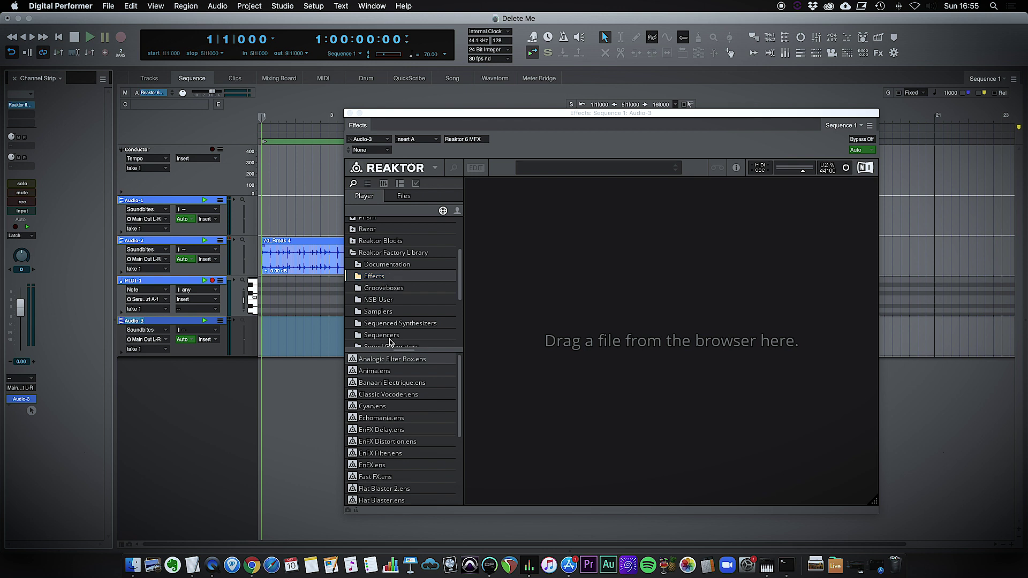
scroll(392, 394, "down", 3)
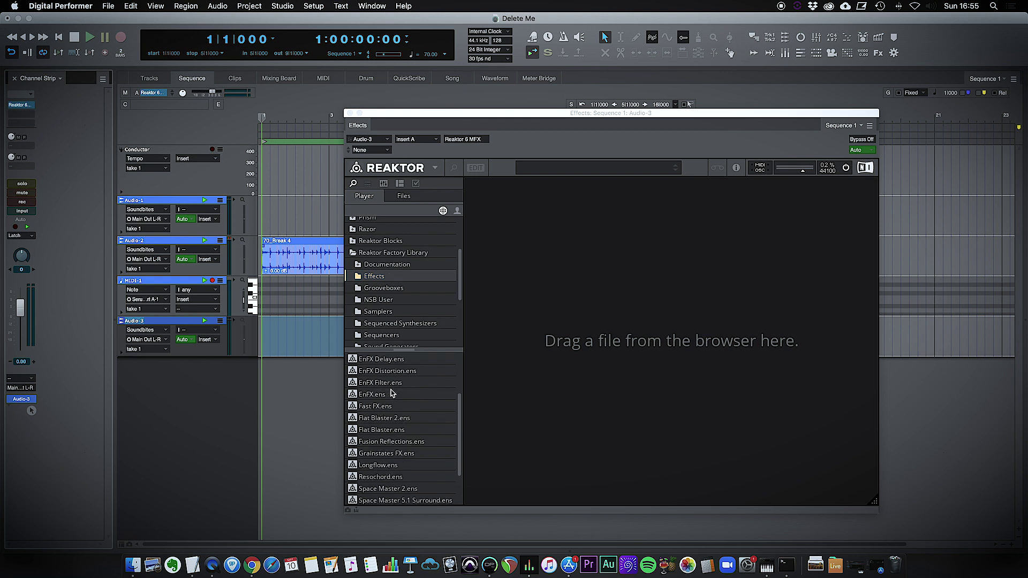
left_click(391, 479)
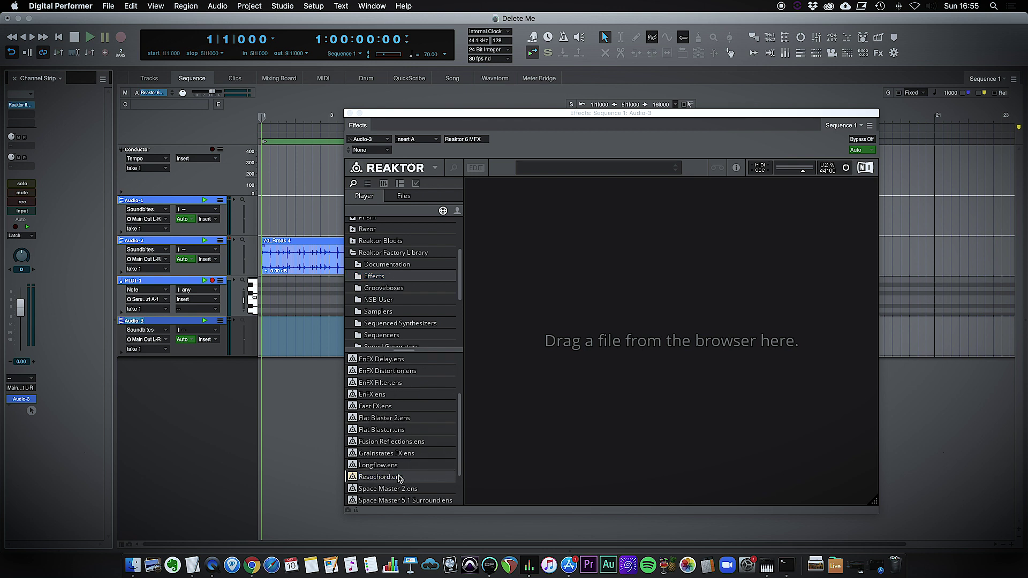
left_click_drag(387, 489, 575, 332)
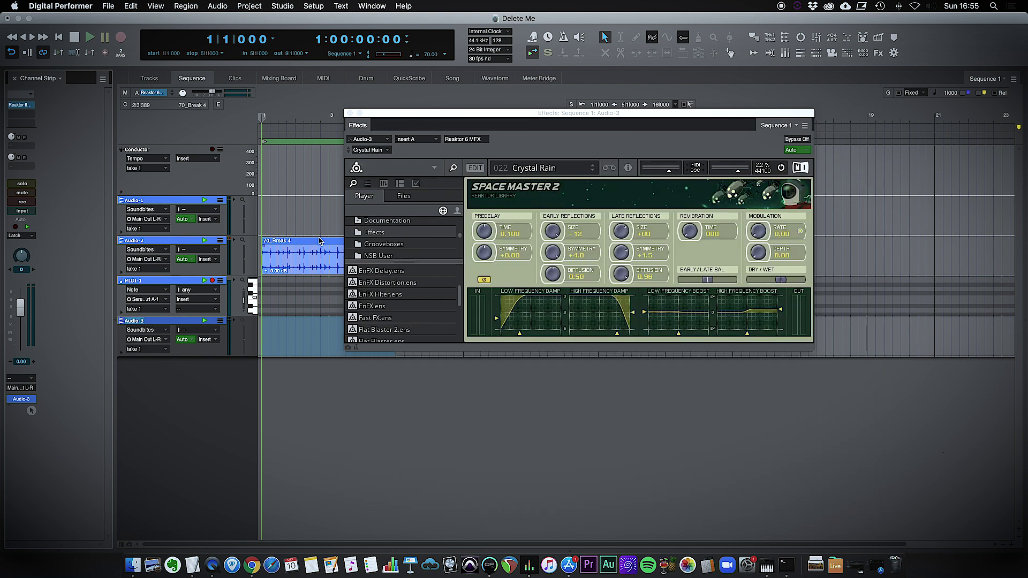
Step: Move the 70_Break 4 soundbite to Audio-3 and play it through Space Master 2, raising the Revibration time to 058
left_click_drag(320, 241, 317, 326)
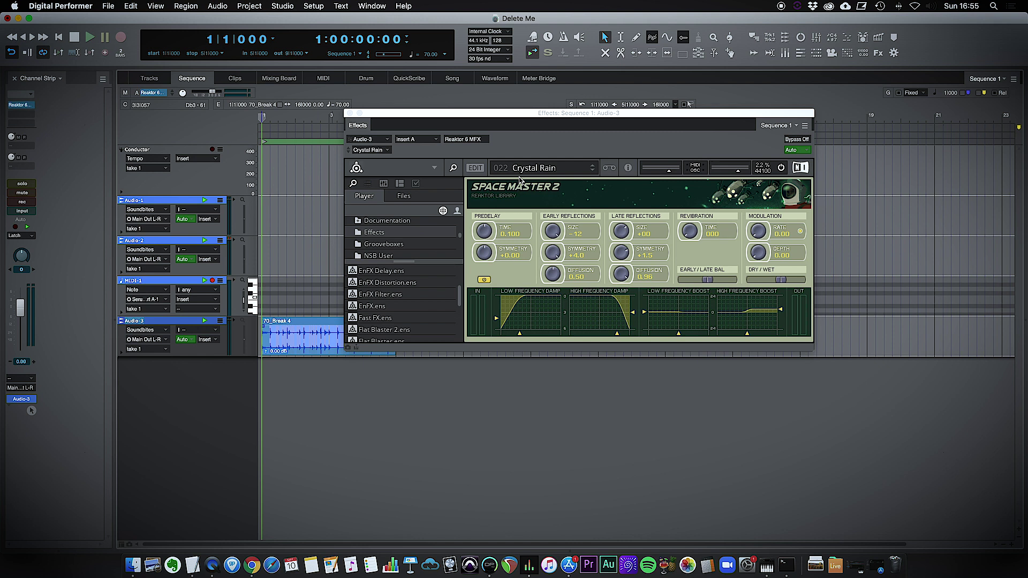
key("space")
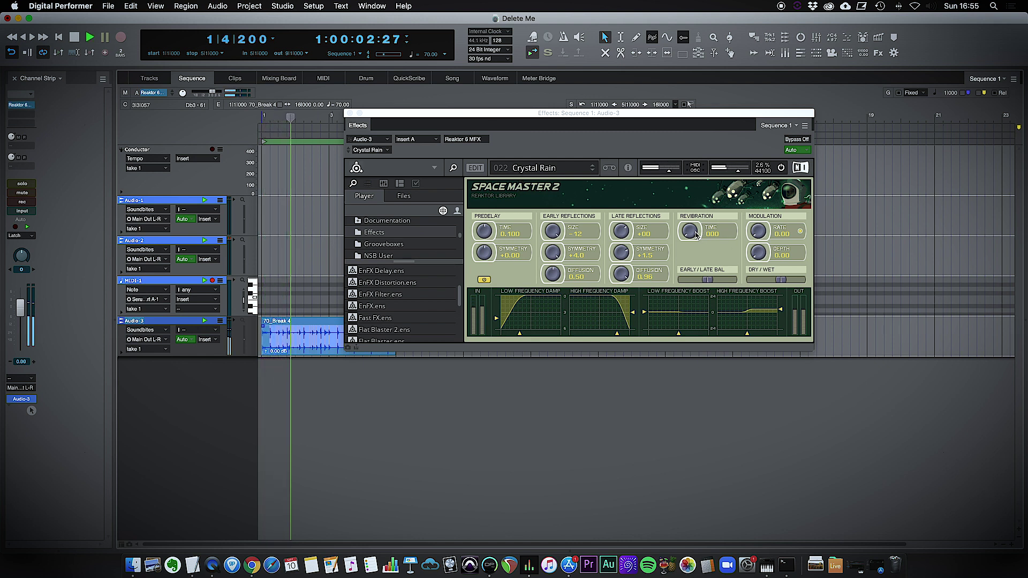
left_click_drag(690, 231, 687, 201)
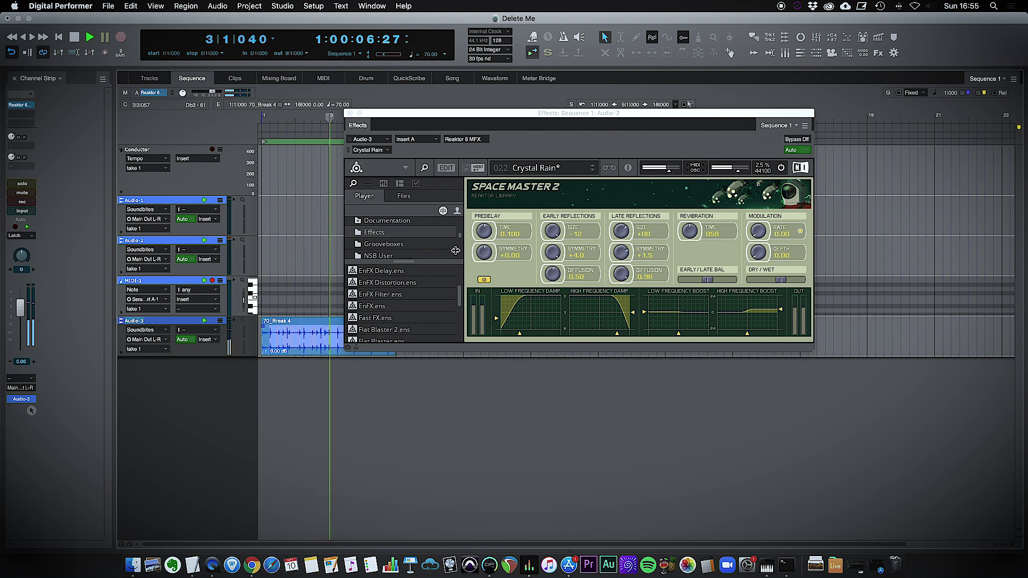
key("space")
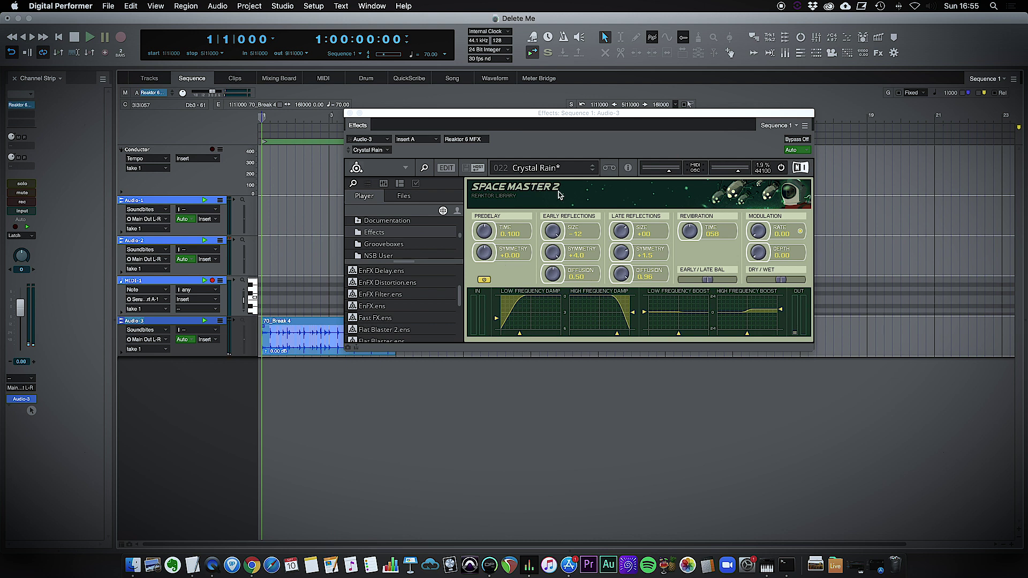
Step: Replace Reaktor 6 MFX with Xfer Records' SerumFX in insert A of the Audio-3 track
left_click_drag(407, 118, 561, 122)
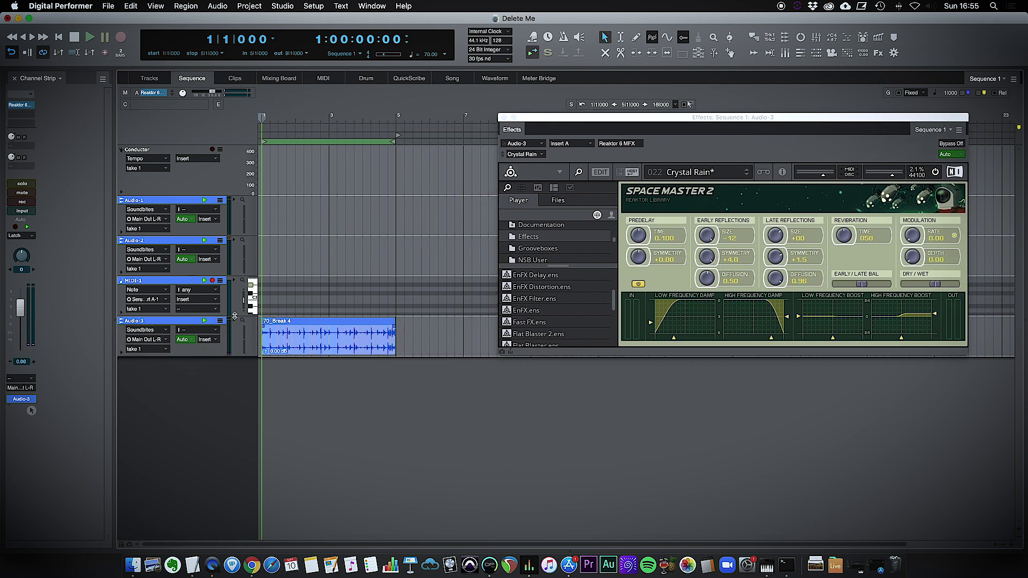
left_click(188, 325)
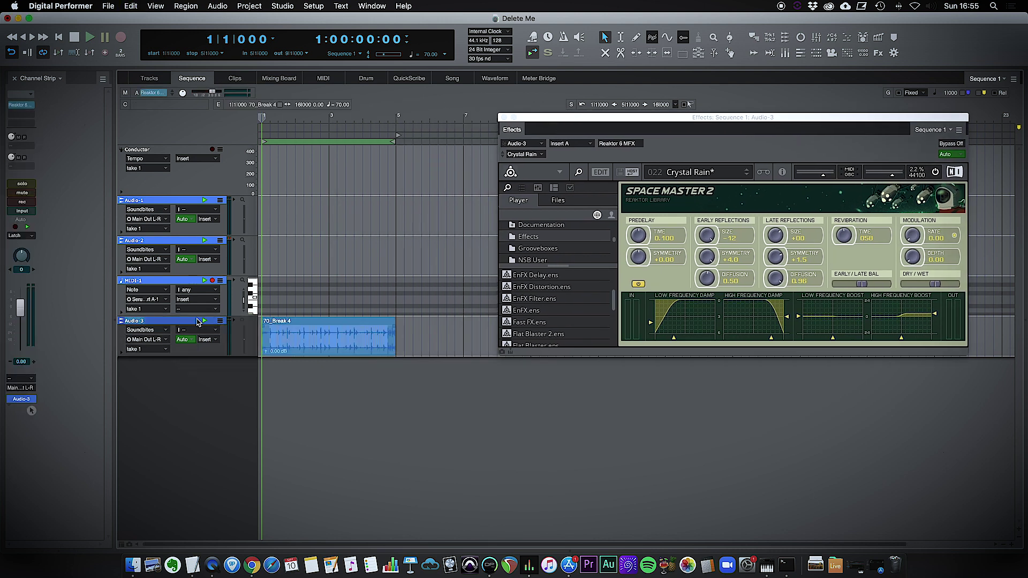
left_click(208, 369)
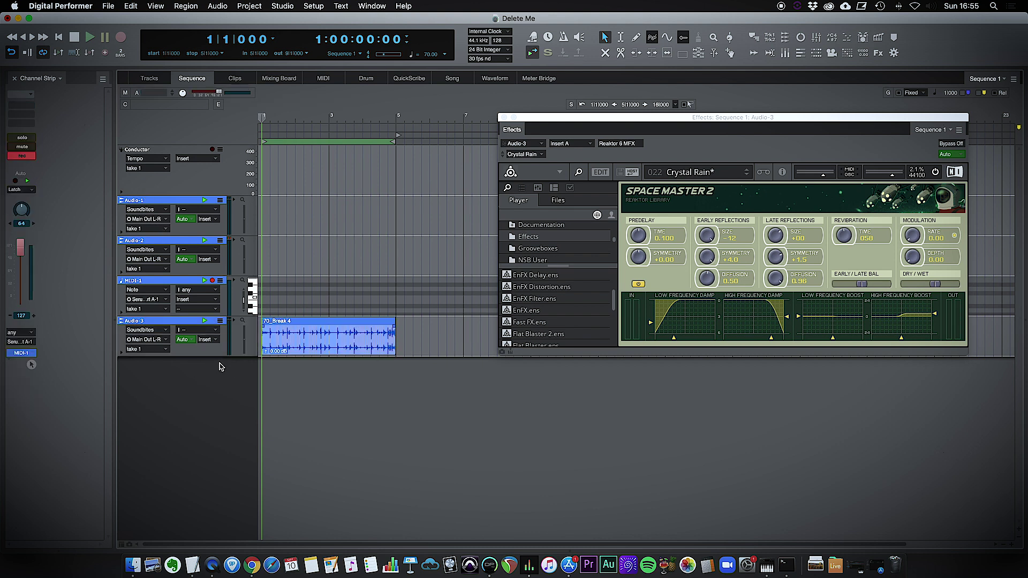
left_click(173, 325)
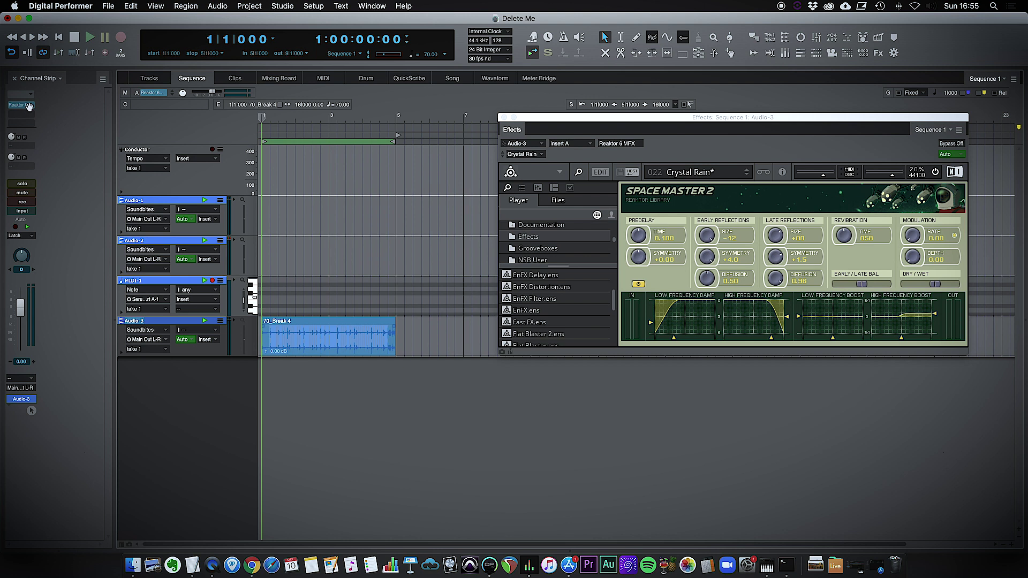
left_click(28, 106)
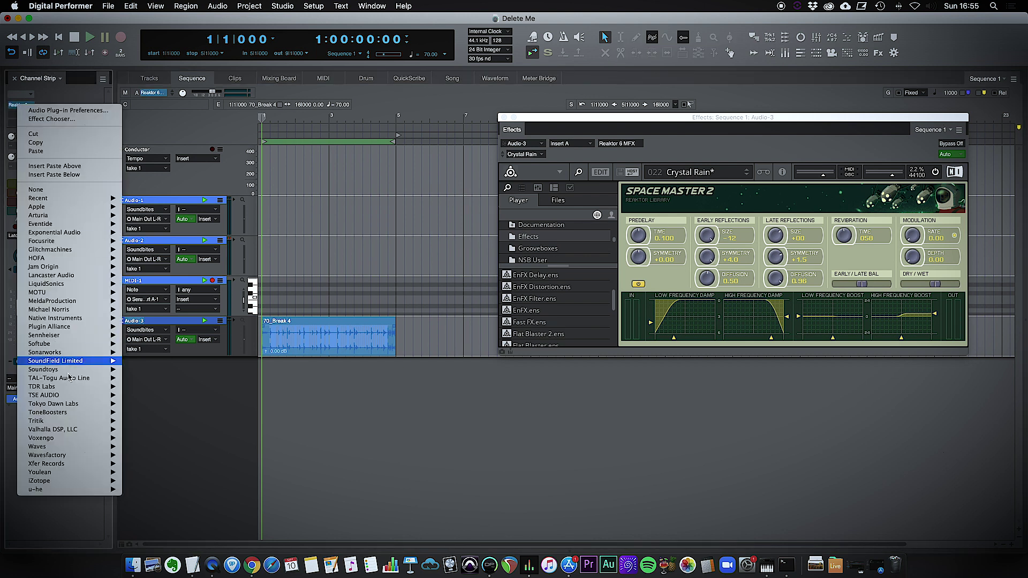
mouse_move(95, 474)
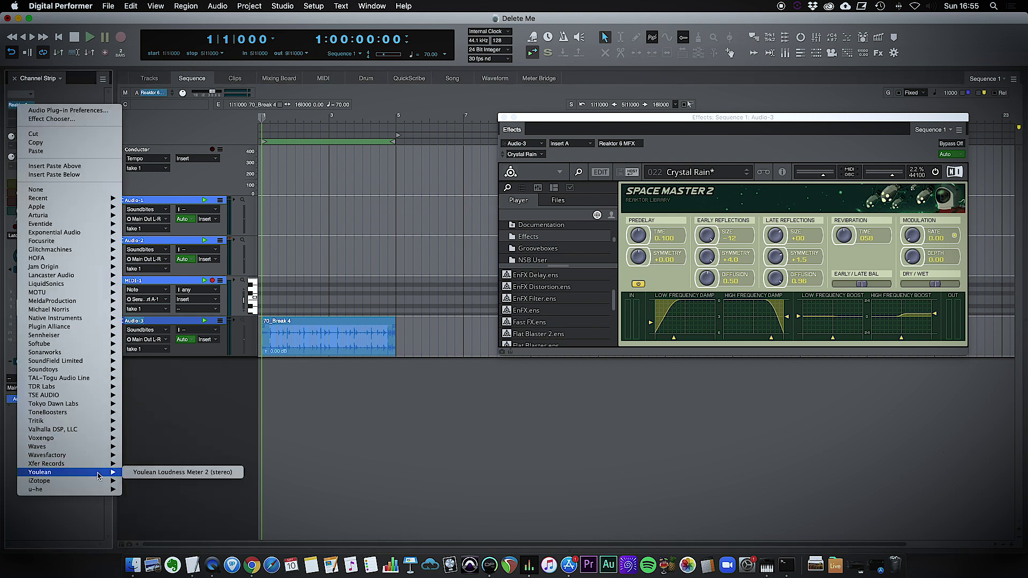
left_click(153, 463)
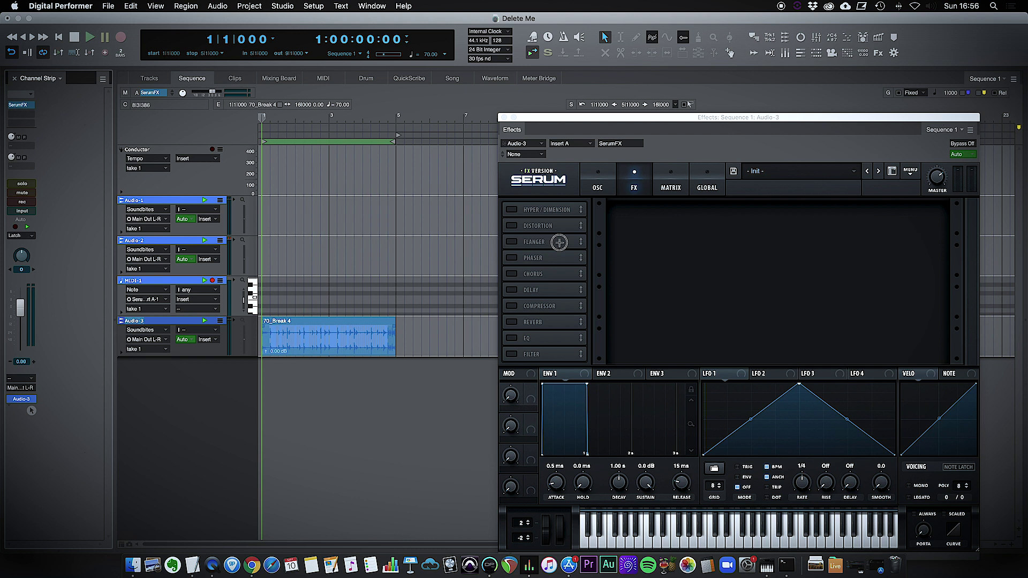
Step: Enable the Flanger in SerumFX and play the 70_Break 4 soundbite through it, then stop playback
left_click(512, 242)
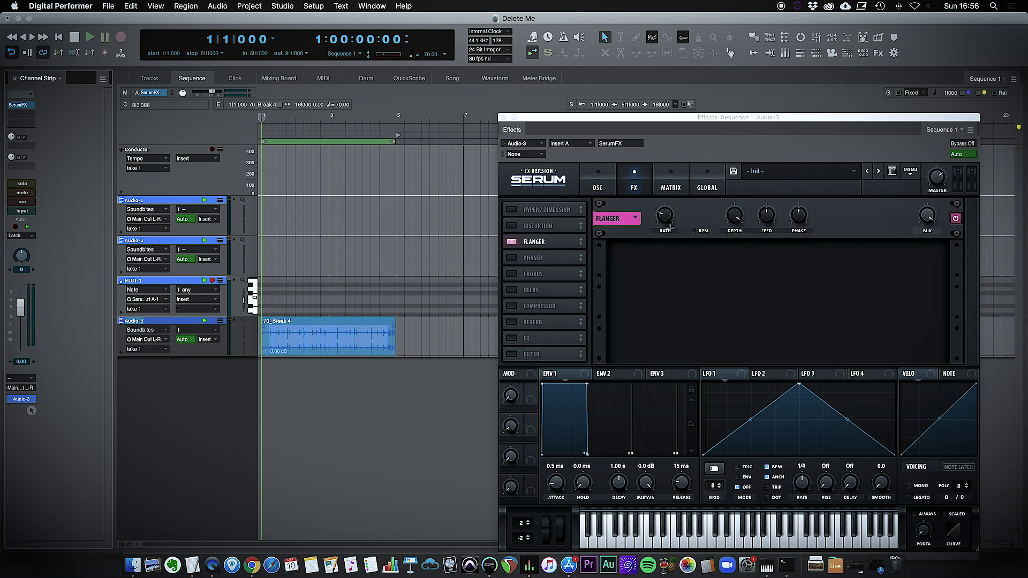
key("space")
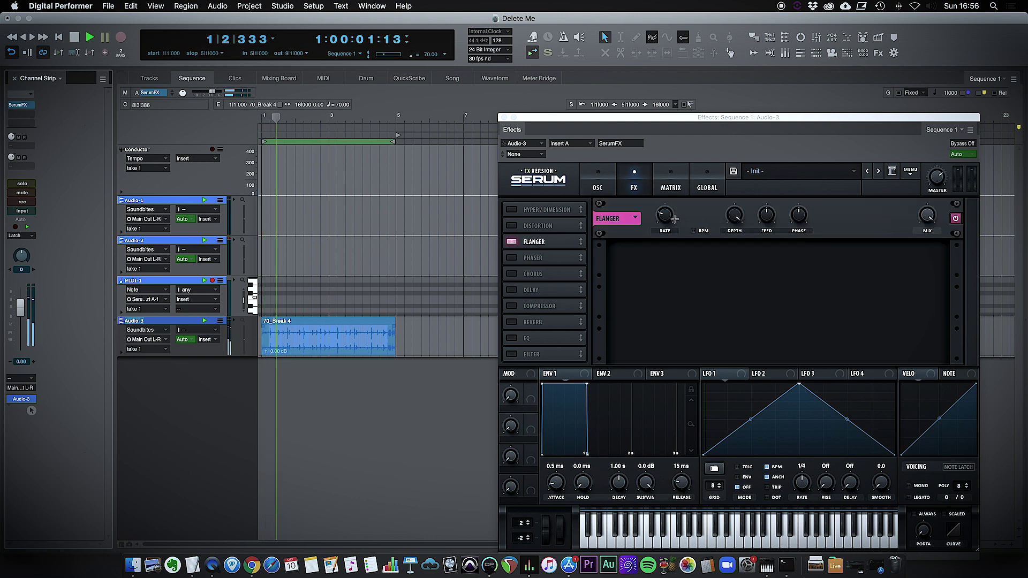
mouse_move(664, 202)
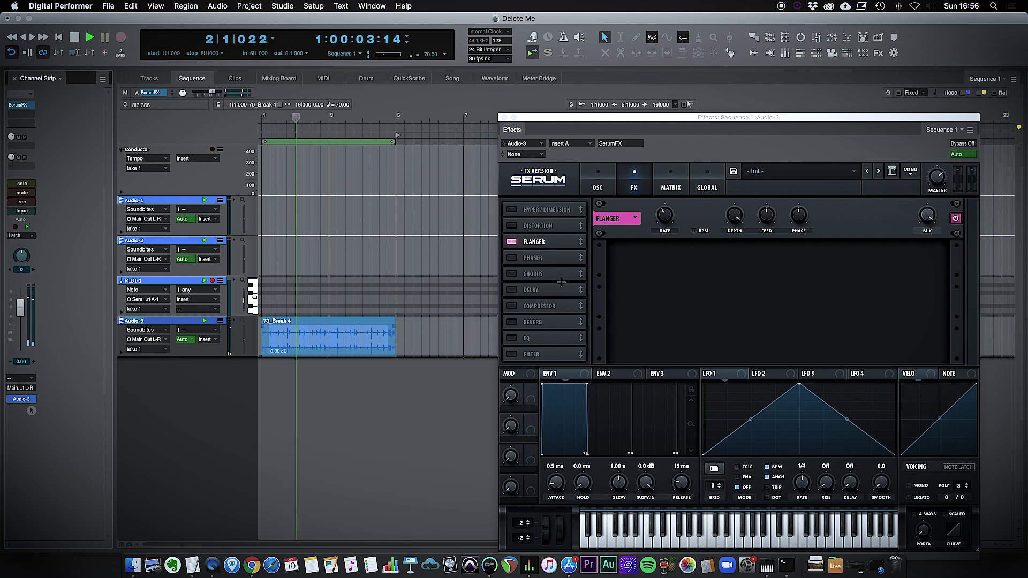
key("space")
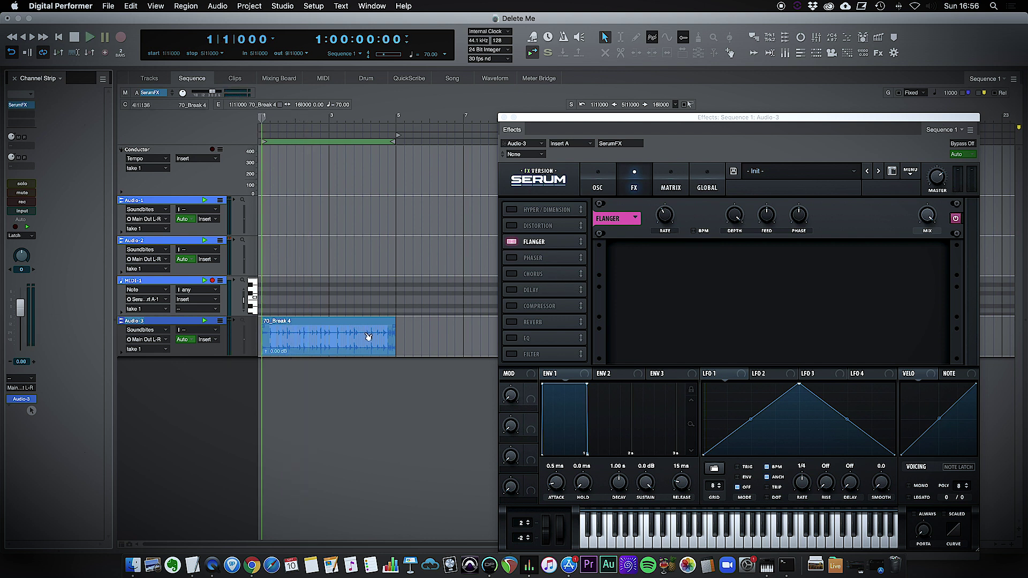
Step: Add a new MIDI track below Audio-3 in the sequence
left_click(202, 395)
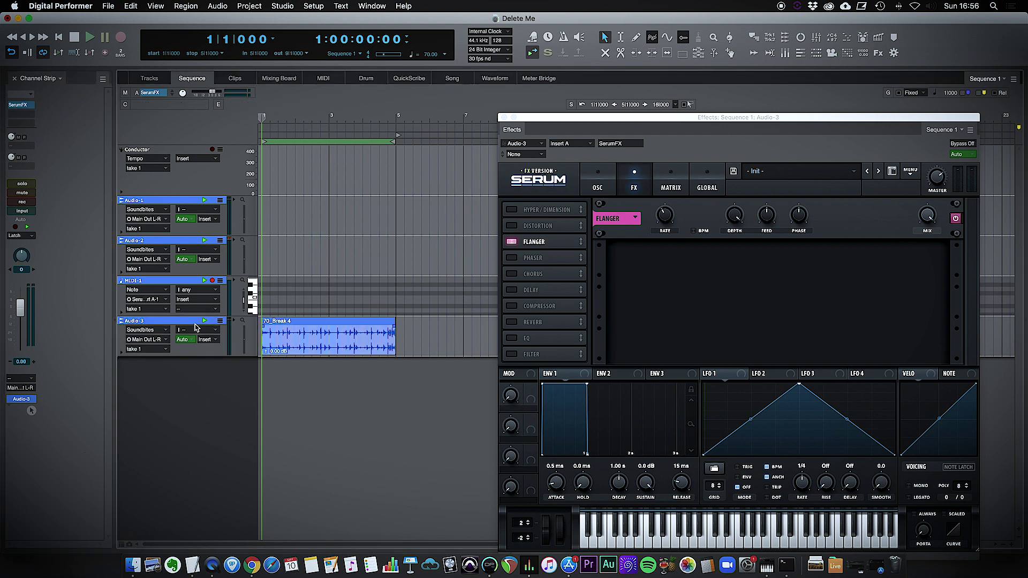
left_click(196, 324)
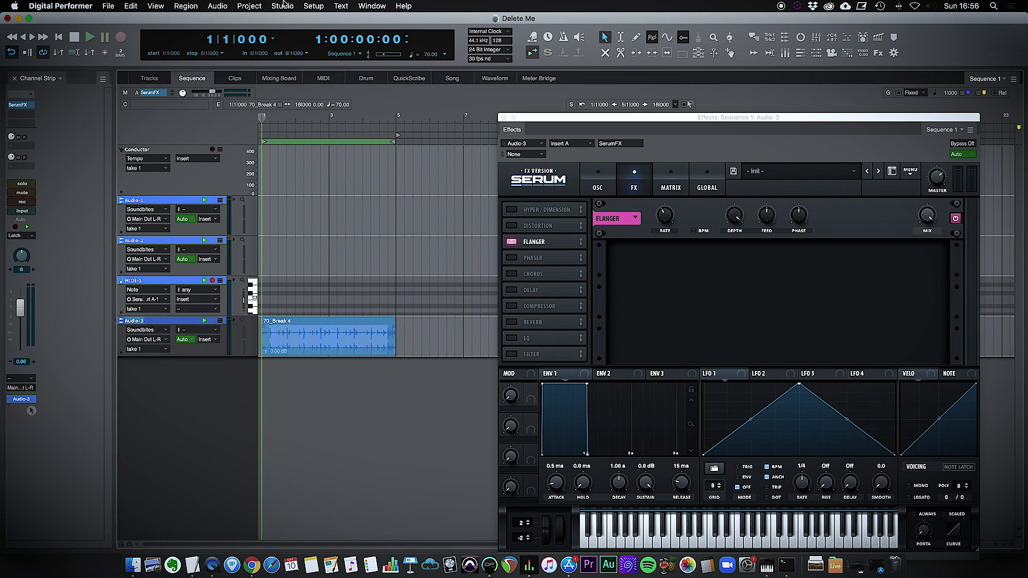
left_click(283, 5)
mouse_move(250, 6)
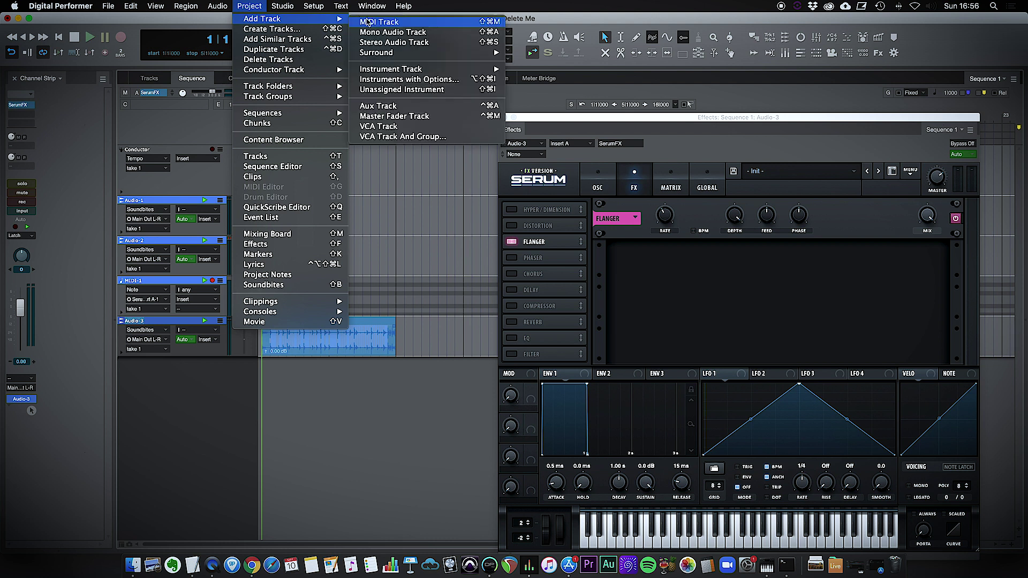
left_click(368, 21)
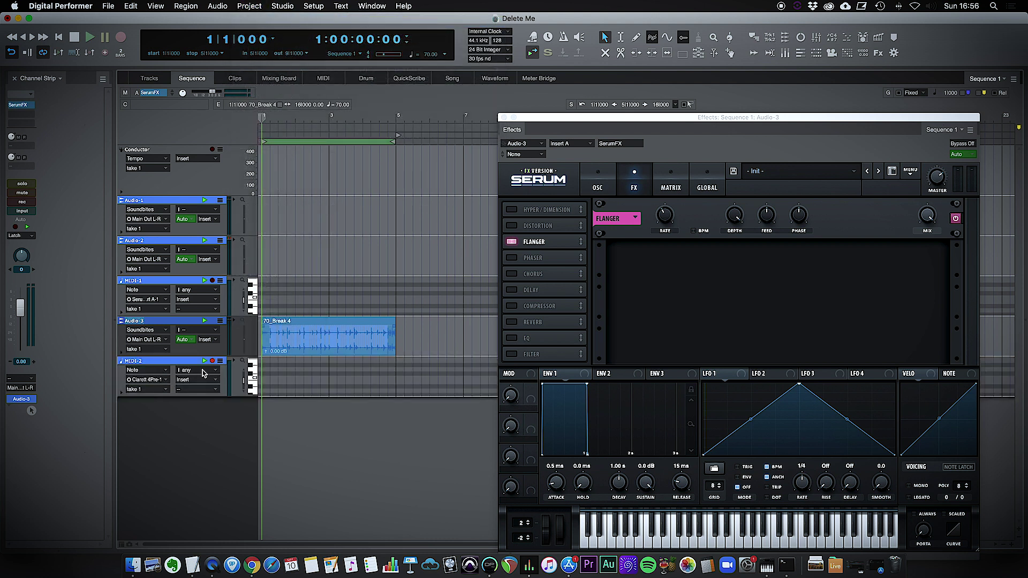
Step: Set the new MIDI track's output to SerumFX : Audio-3 : Insert A-1
left_click(166, 381)
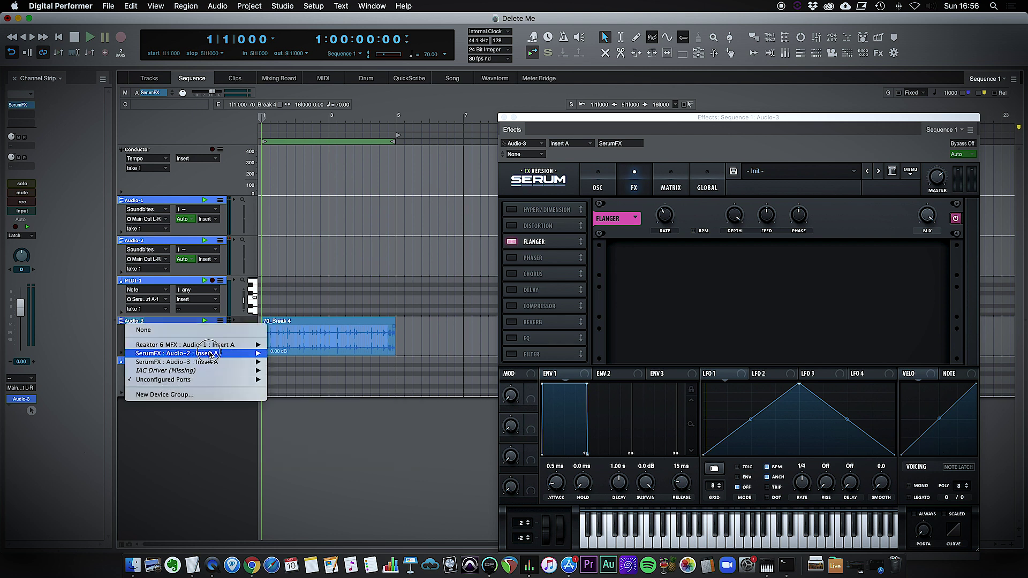
mouse_move(210, 355)
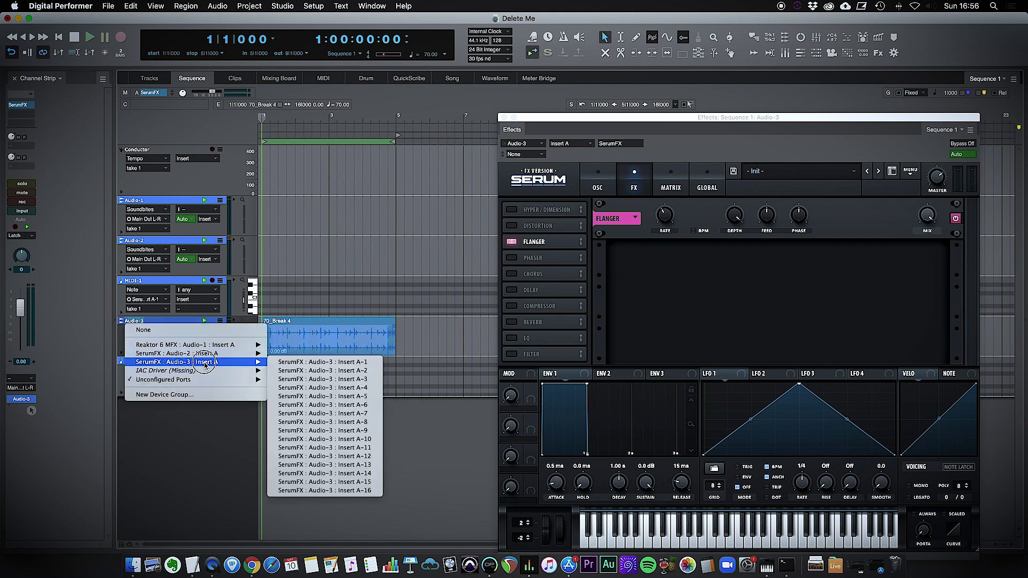
left_click(296, 362)
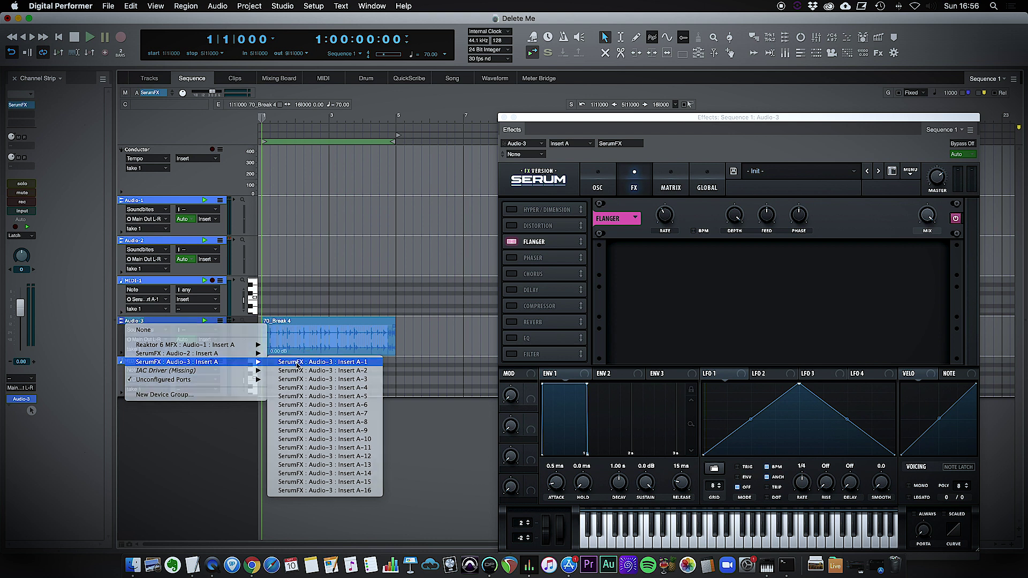
Step: Turn on oscillator A in SerumFX and play the sequence to hear the synth together with the drum break
left_click(602, 177)
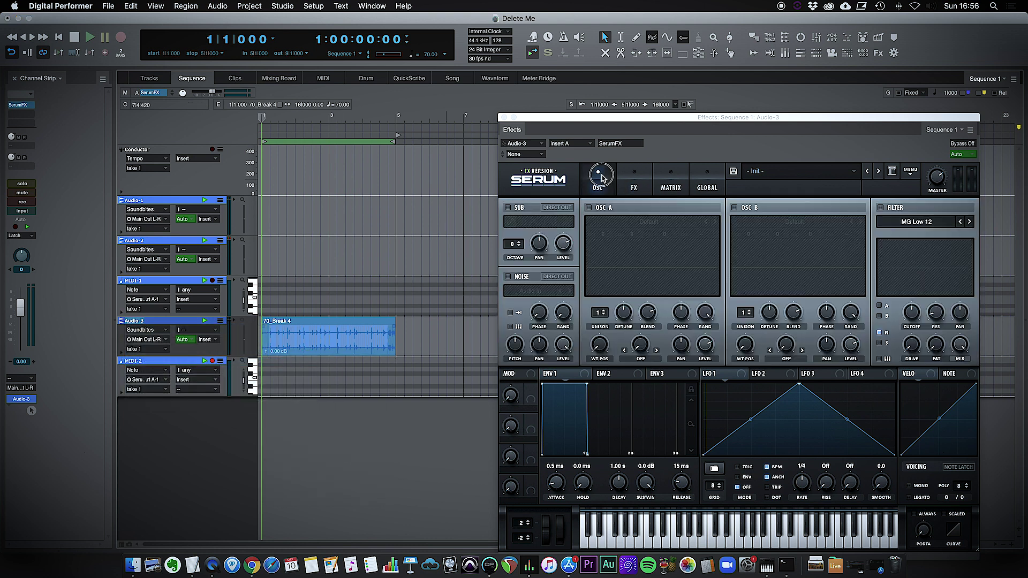
left_click(589, 208)
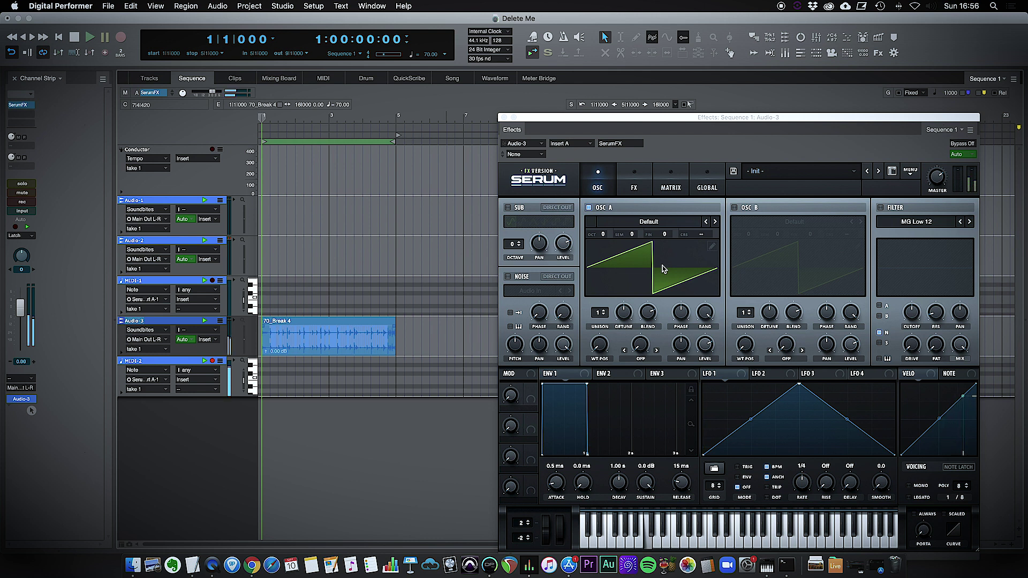
key("space")
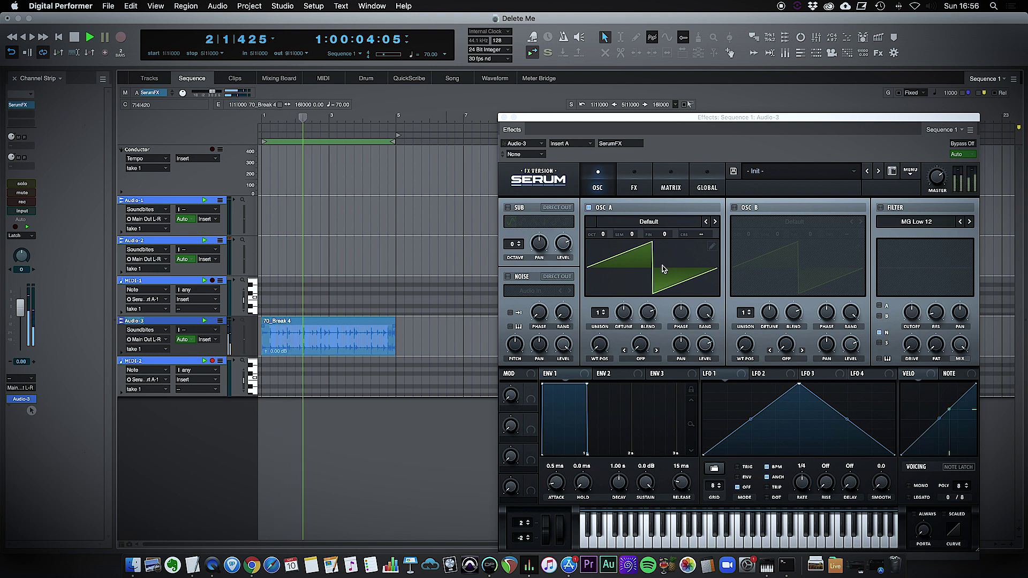
key("space")
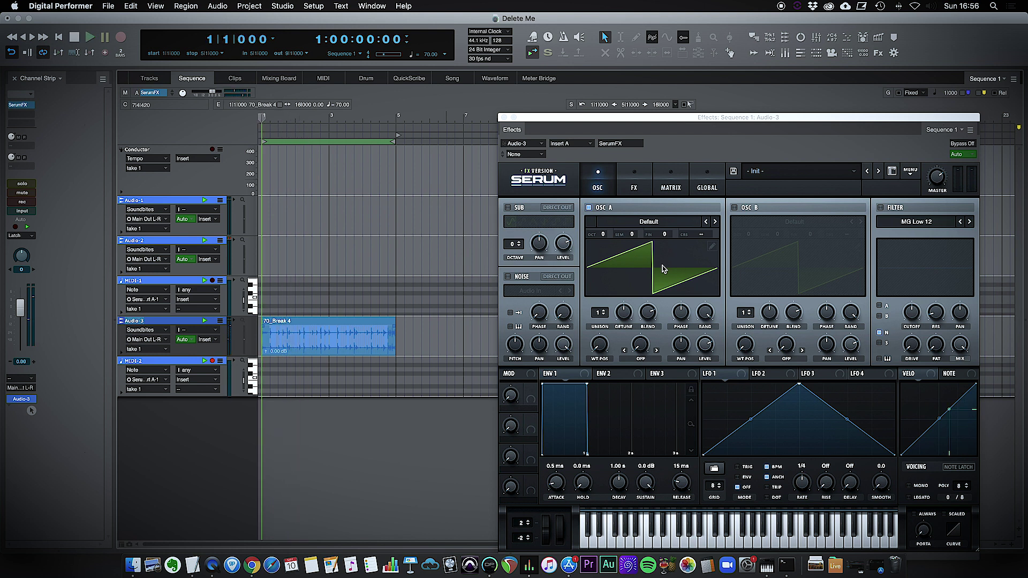